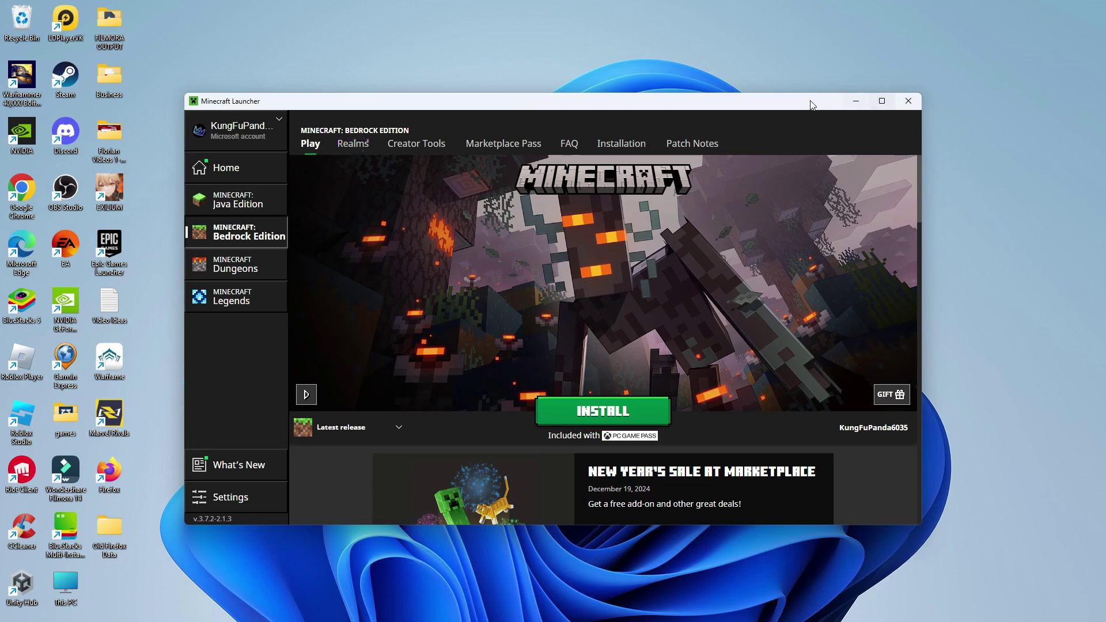
Close Minecraft Launcher, search 'MINECR' and open the Minecraft Launcher result's context menu.
{"action": "left_click", "coordinate": [909, 101]}
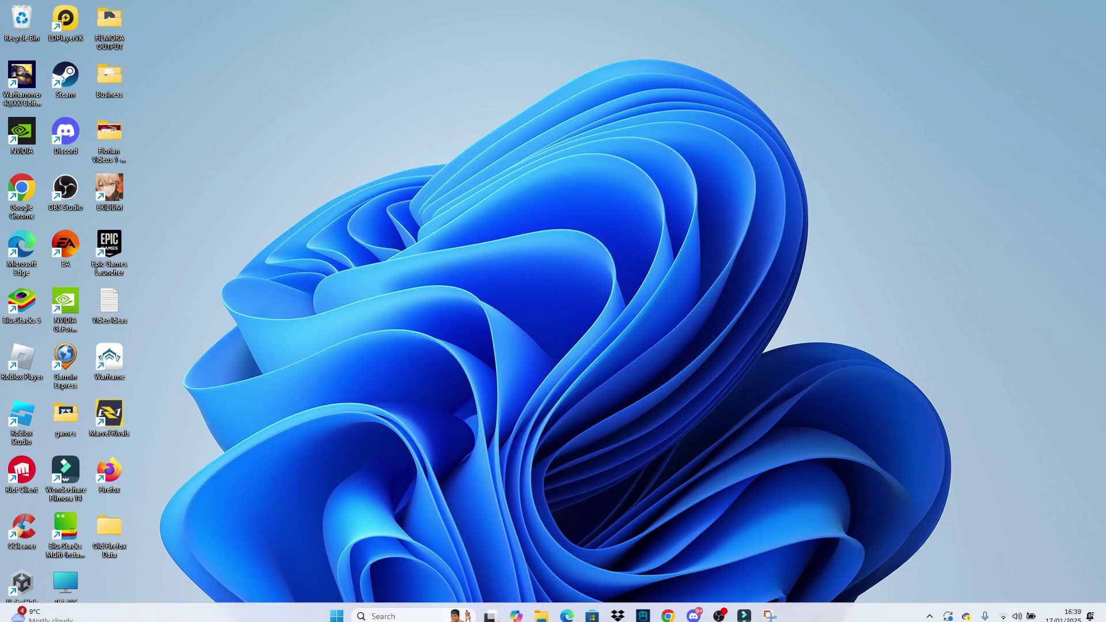
{"action": "left_click", "coordinate": [415, 610]}
{"action": "type", "text": "MINEC"}
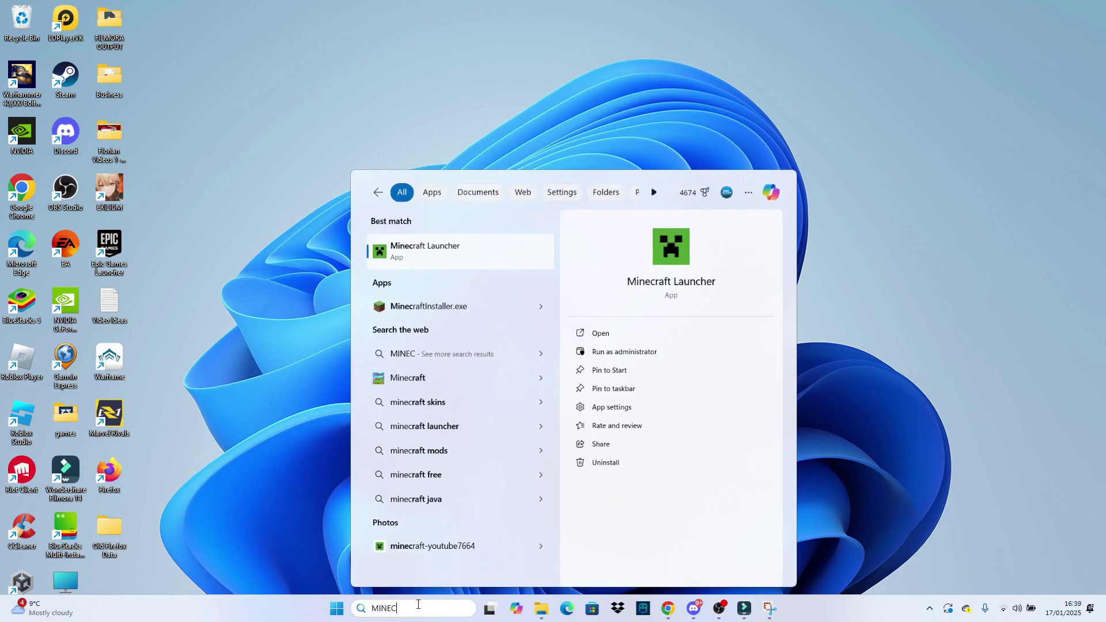
{"action": "type", "text": "R"}
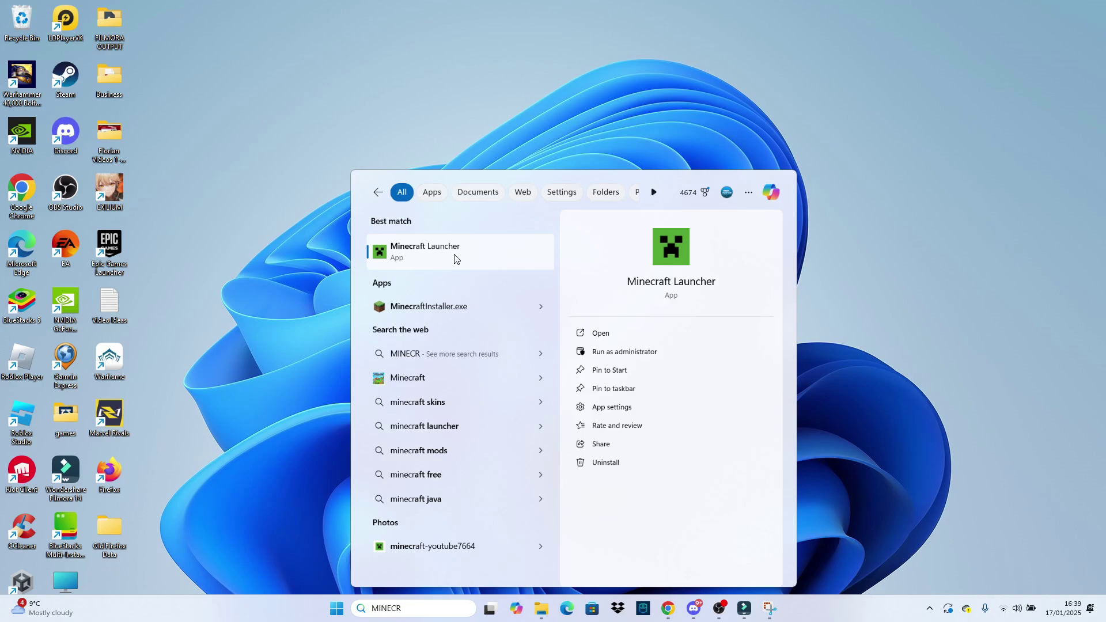
{"action": "right_click", "coordinate": [455, 258]}
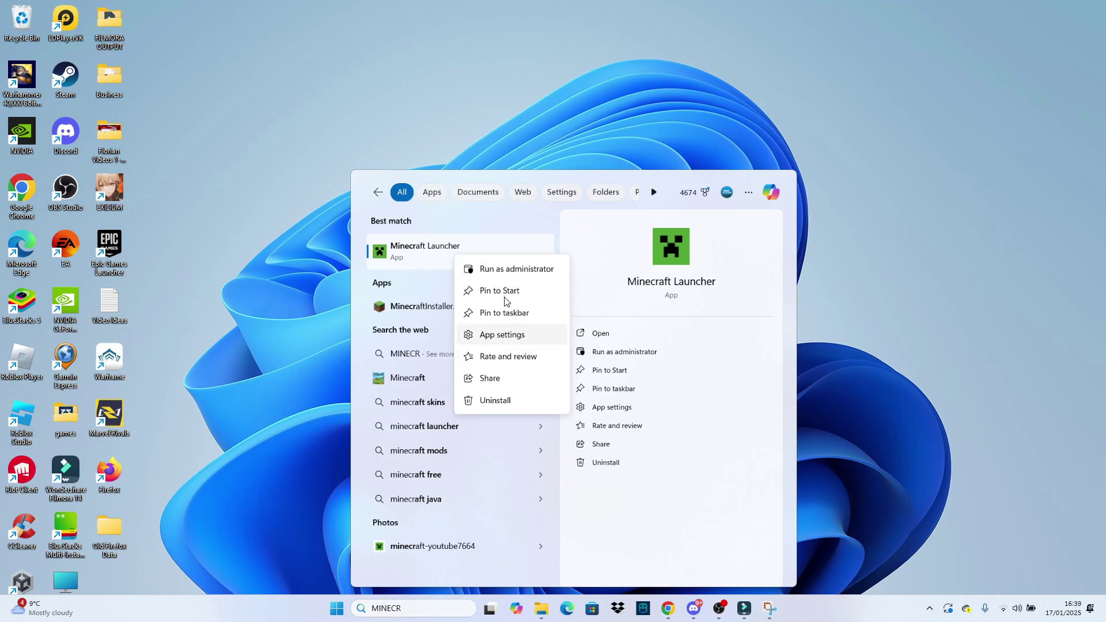
Open Minecraft Launcher's app settings and terminate the launcher and its processes.
{"action": "left_click", "coordinate": [507, 335]}
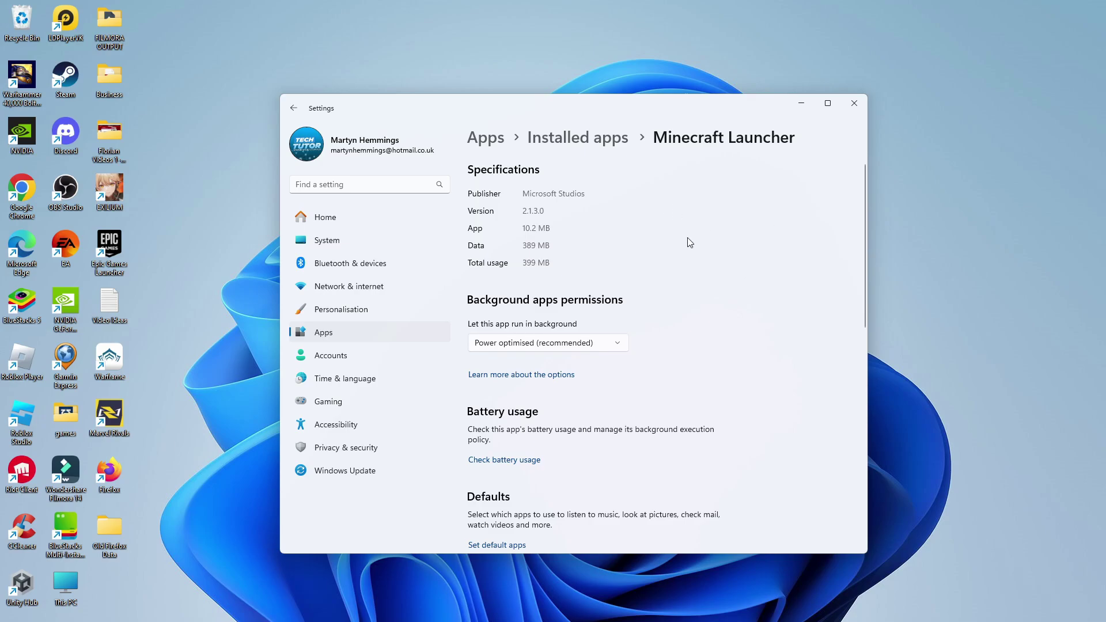
{"action": "scroll", "coordinate": [687, 241], "scroll_direction": "down", "scroll_amount": 2}
{"action": "scroll", "coordinate": [686, 239], "scroll_direction": "down", "scroll_amount": 2}
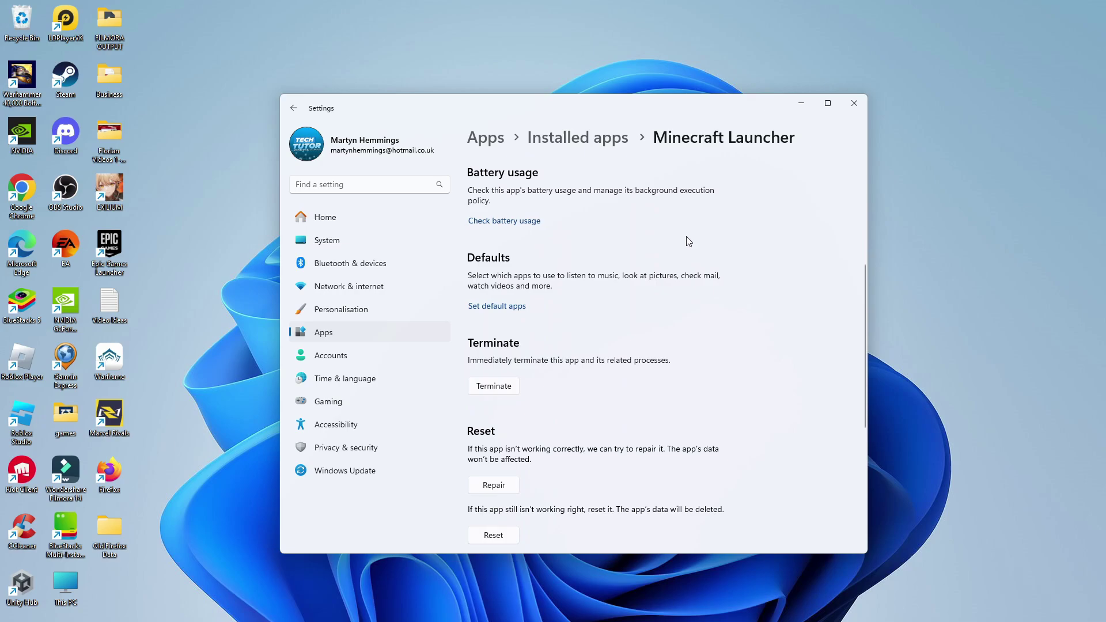
{"action": "scroll", "coordinate": [683, 240], "scroll_direction": "down", "scroll_amount": 1}
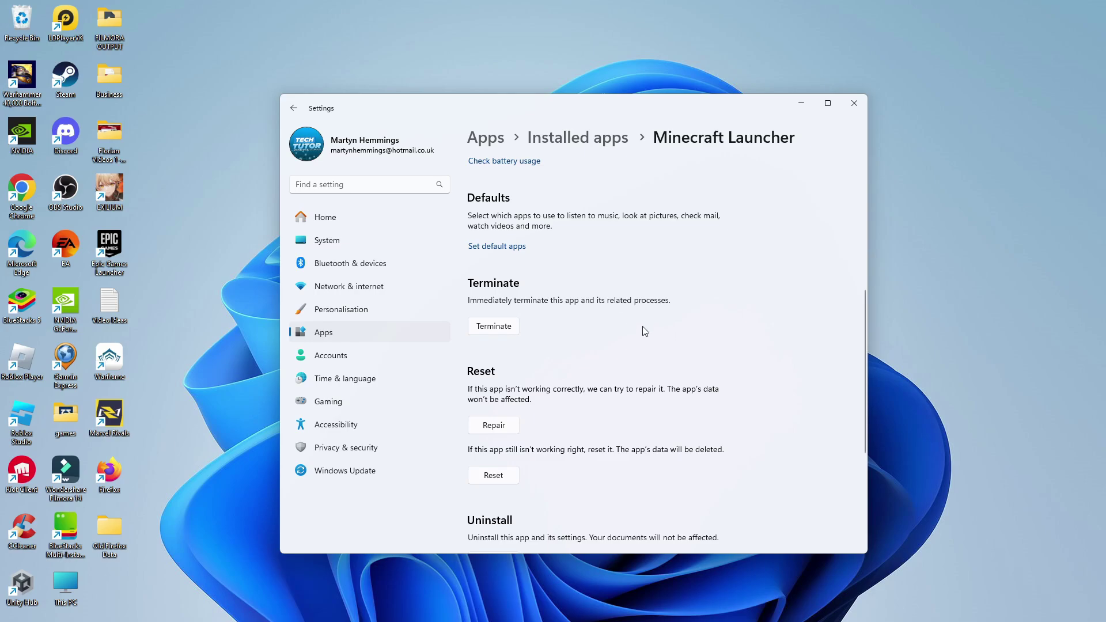
{"action": "left_click", "coordinate": [499, 334]}
{"action": "scroll", "coordinate": [636, 331], "scroll_direction": "down", "scroll_amount": 1}
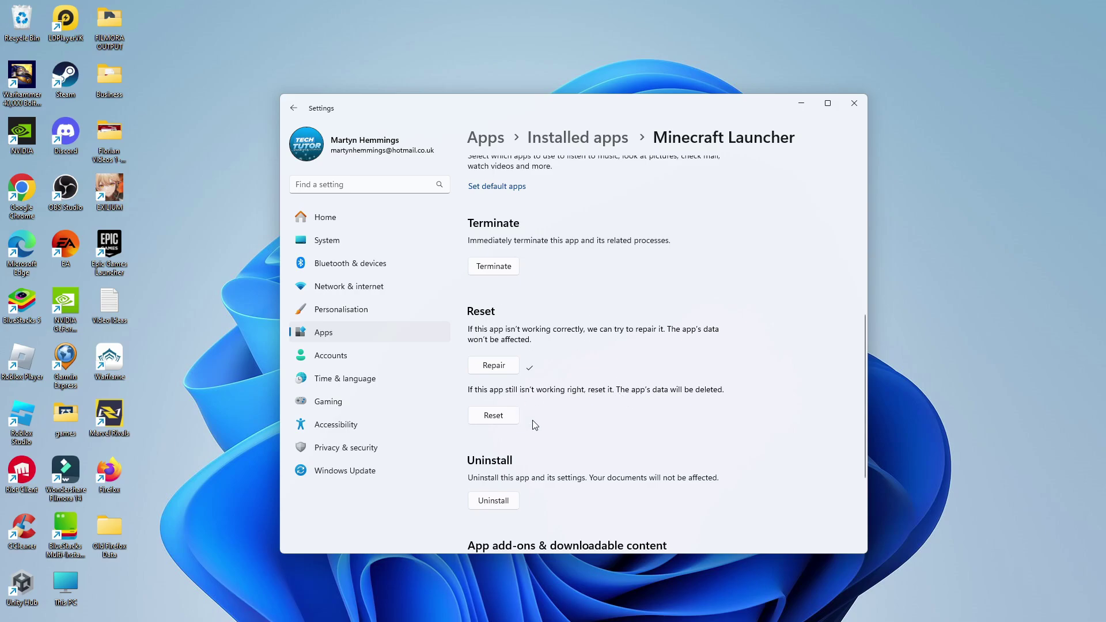
Reset and confirm wiping Minecraft Launcher's data, close Settings, and reopen Windows Search.
{"action": "left_click", "coordinate": [495, 423]}
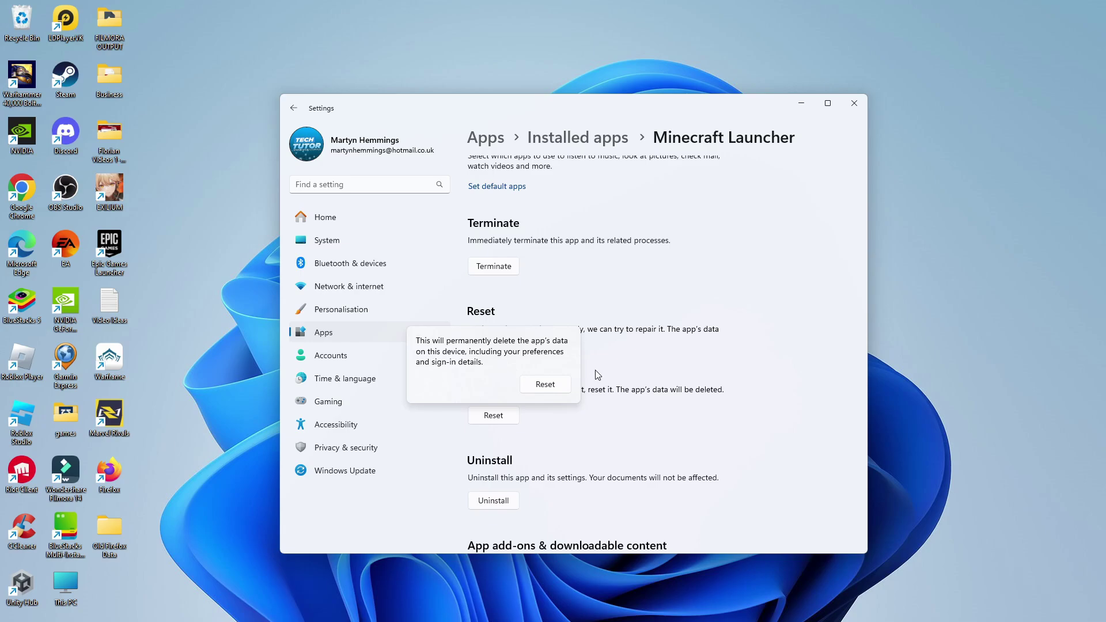
{"action": "left_click", "coordinate": [569, 423]}
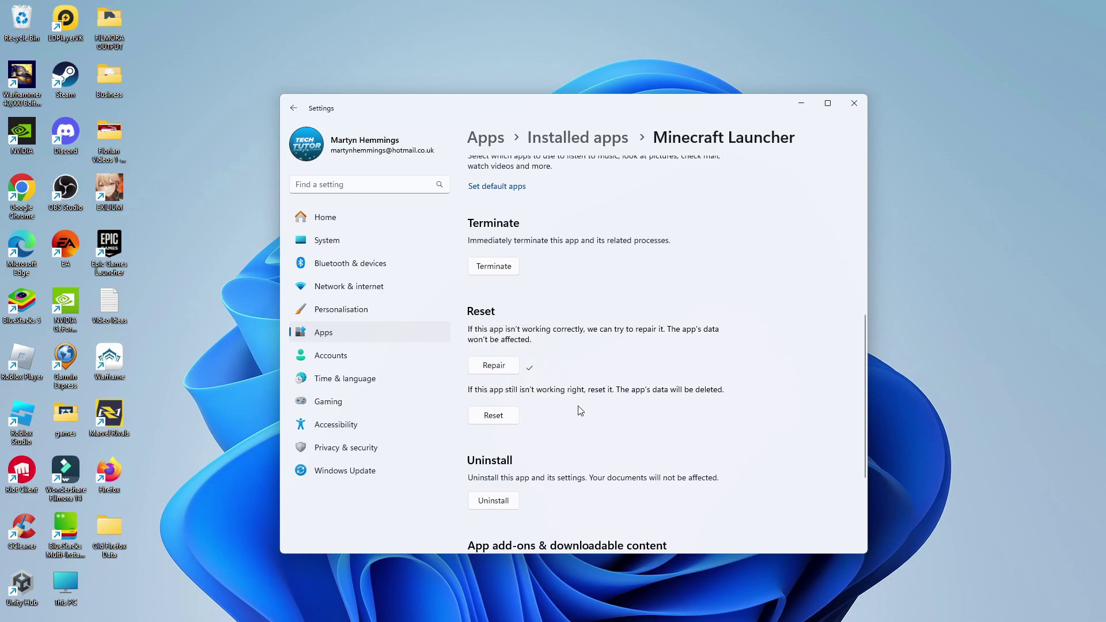
{"action": "left_click", "coordinate": [854, 103]}
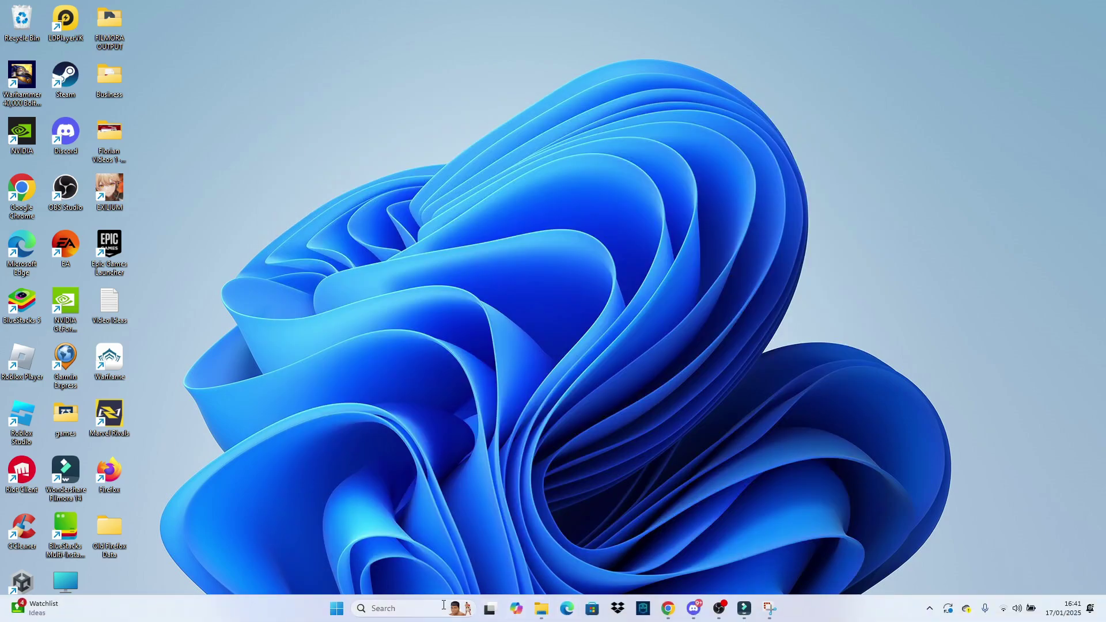
{"action": "left_click", "coordinate": [444, 606]}
{"action": "type", "text": "MI"}
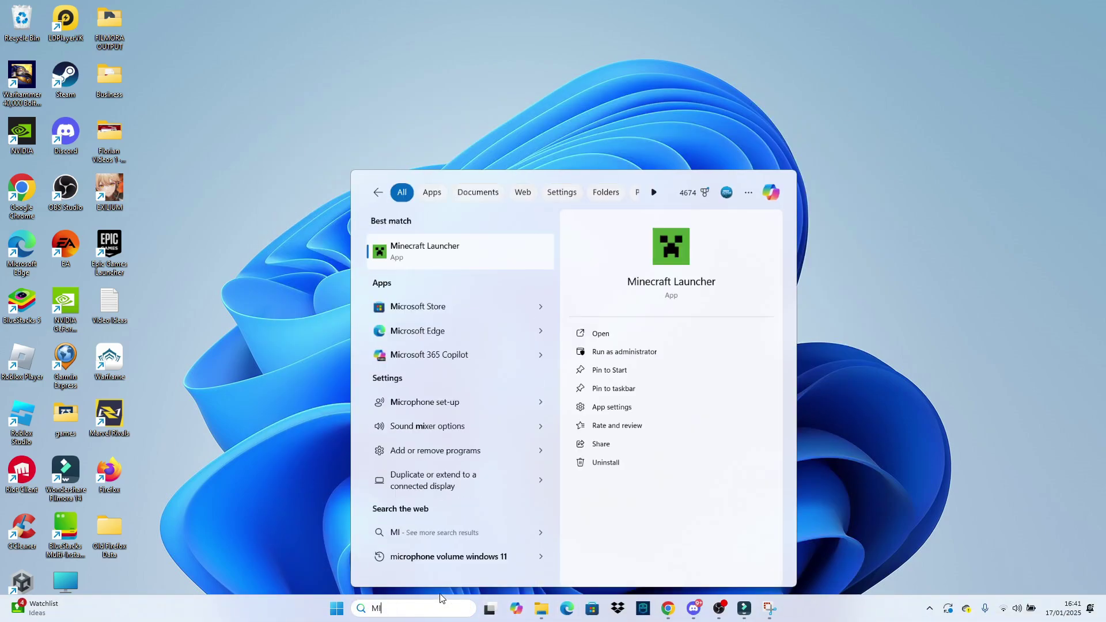
Launch Minecraft Launcher from the search results and let it sign in to Bedrock Edition.
{"action": "left_click", "coordinate": [504, 249]}
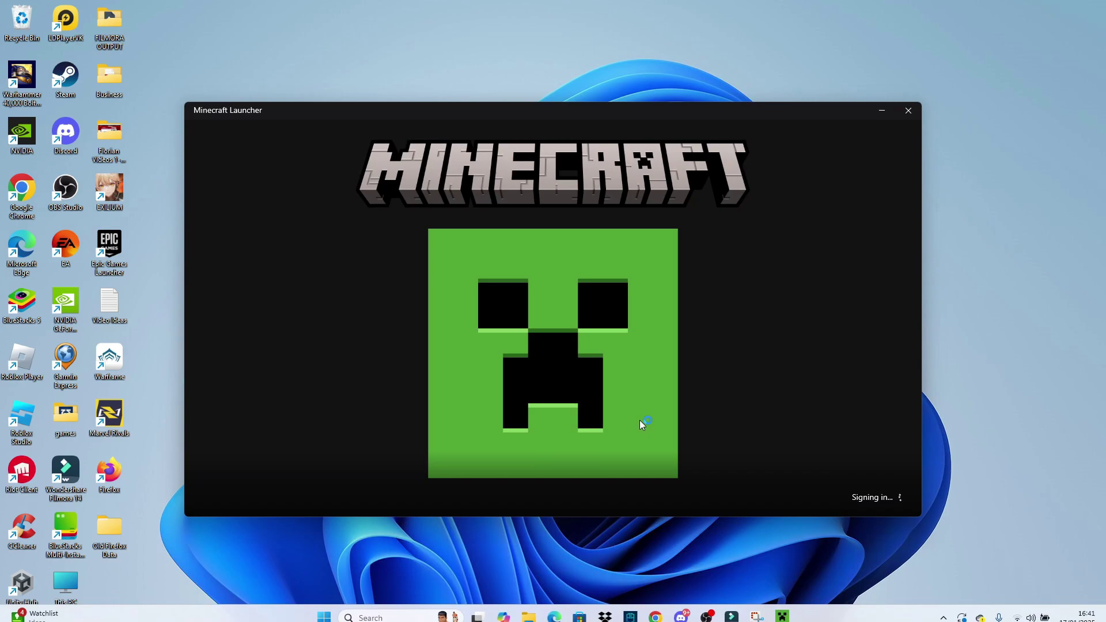